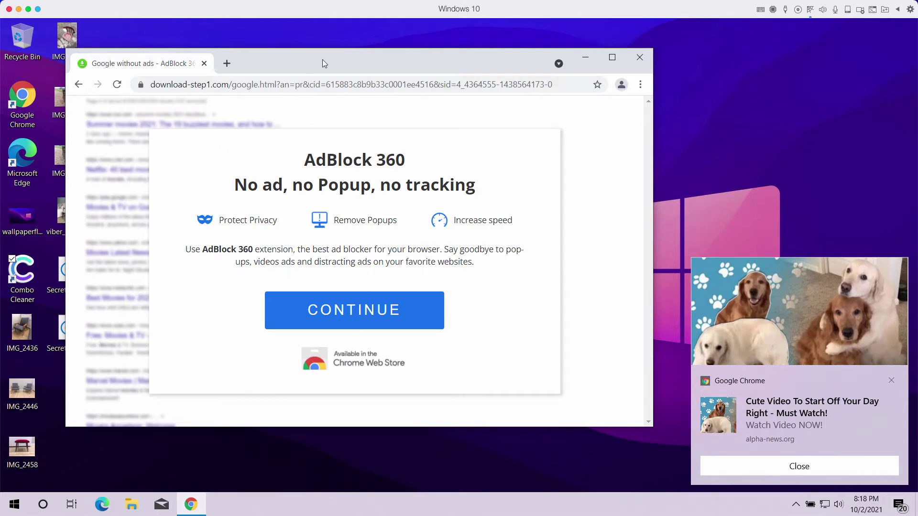
Open Control Panel by searching 'co' from the Start right-click menu
drag(328, 58, 350, 58)
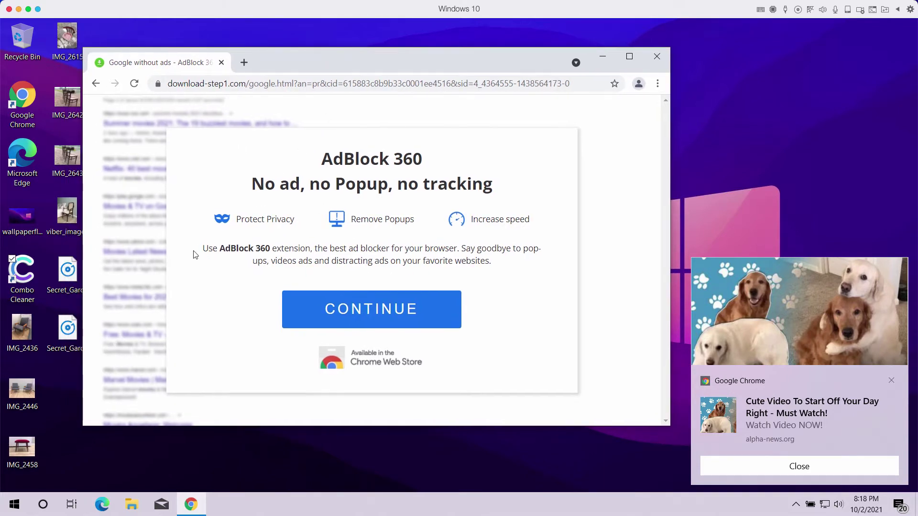
right_click(14, 505)
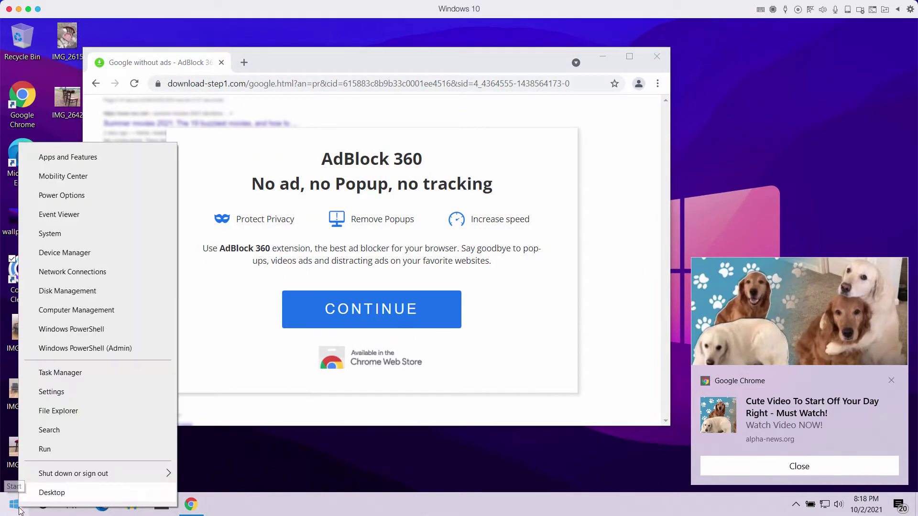
click(82, 431)
text(co)
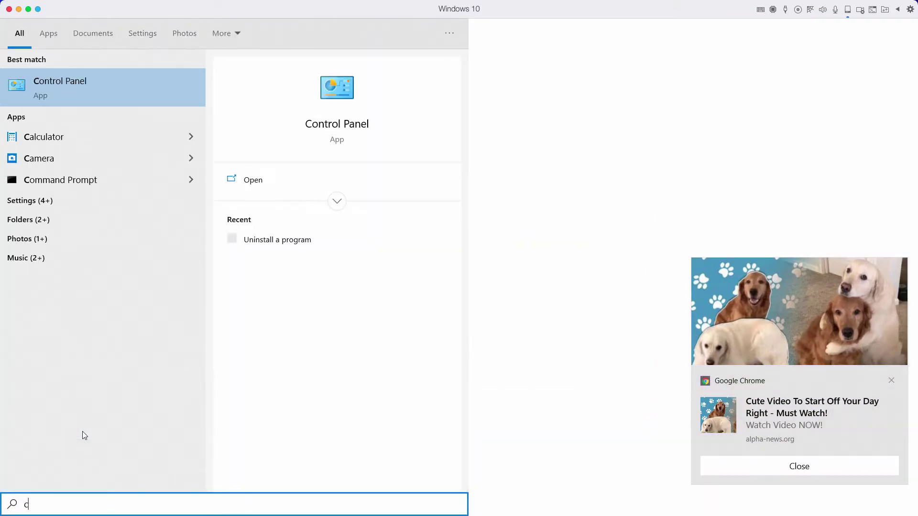
click(132, 93)
drag(383, 89, 295, 138)
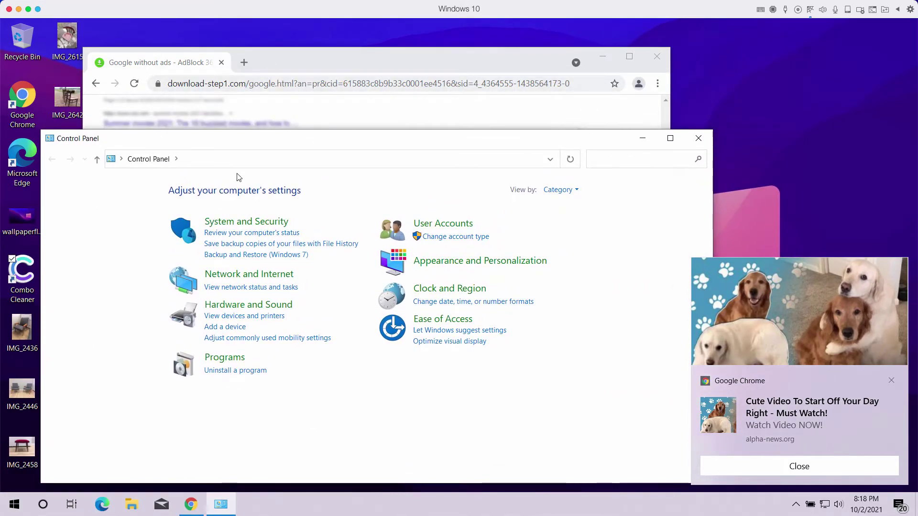
Open Programs > Uninstall a program and browse the installed programs list
click(252, 371)
click(255, 344)
scroll(255, 344, down, 1)
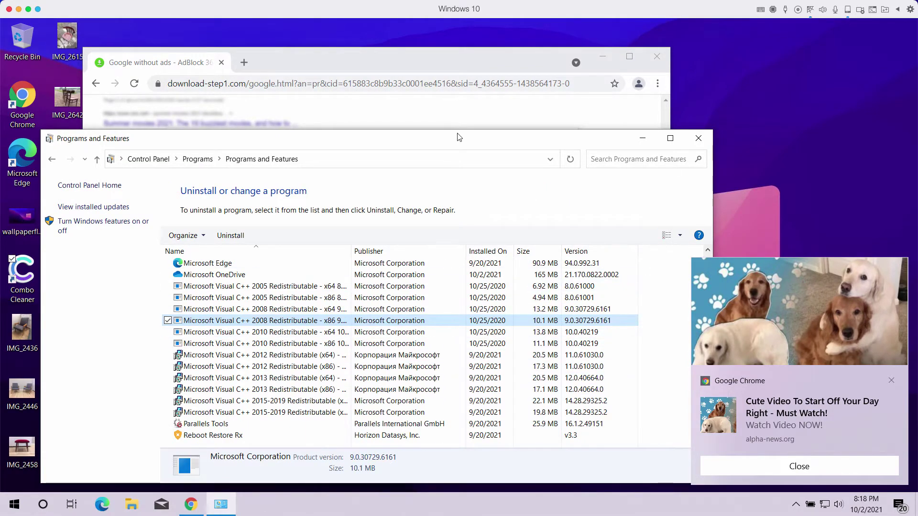
drag(459, 136, 430, 135)
Close Programs and Features and open Chrome's Extensions page from the three-dot menu
click(669, 138)
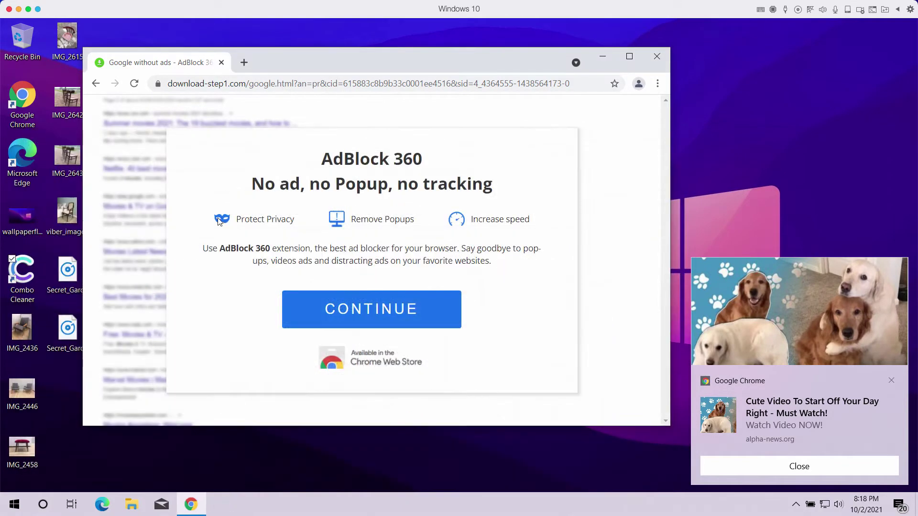
mouse_move(324, 71)
mouse_down()
mouse_move(326, 63)
mouse_move(315, 62)
mouse_up()
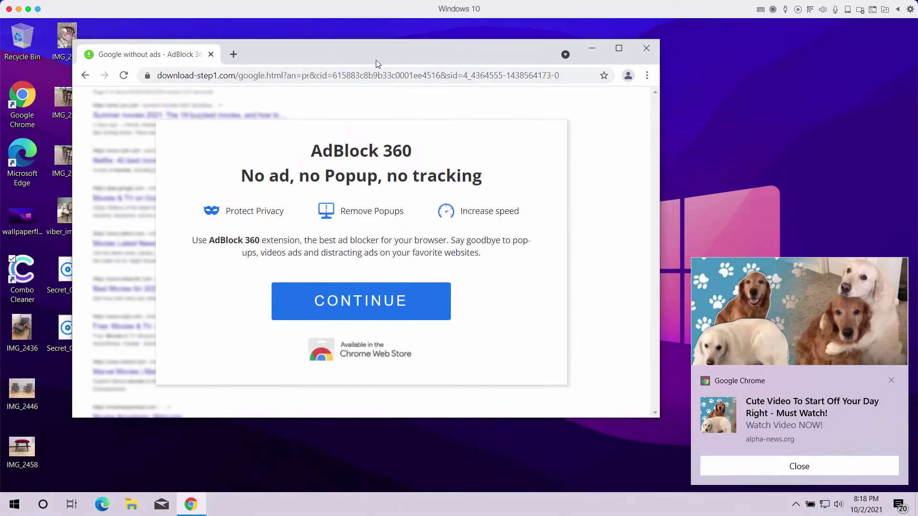
double_click(340, 52)
click(877, 29)
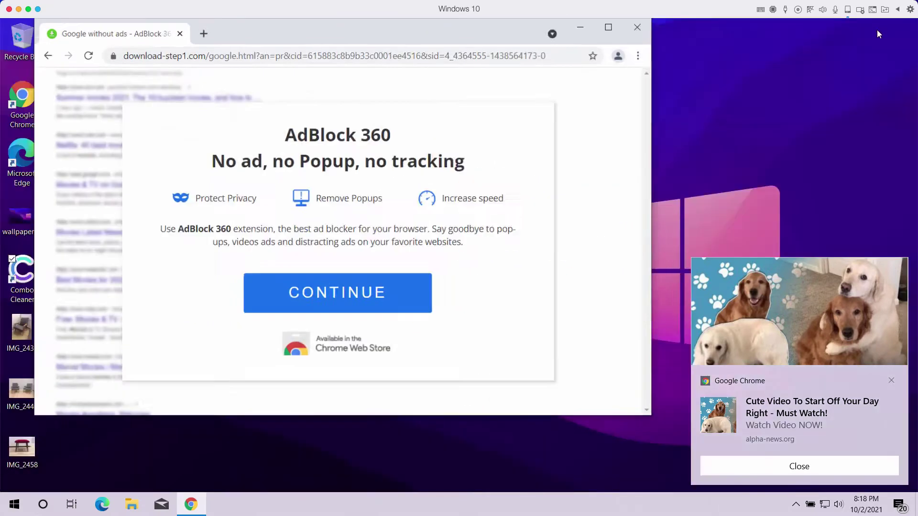
drag(434, 60, 411, 61)
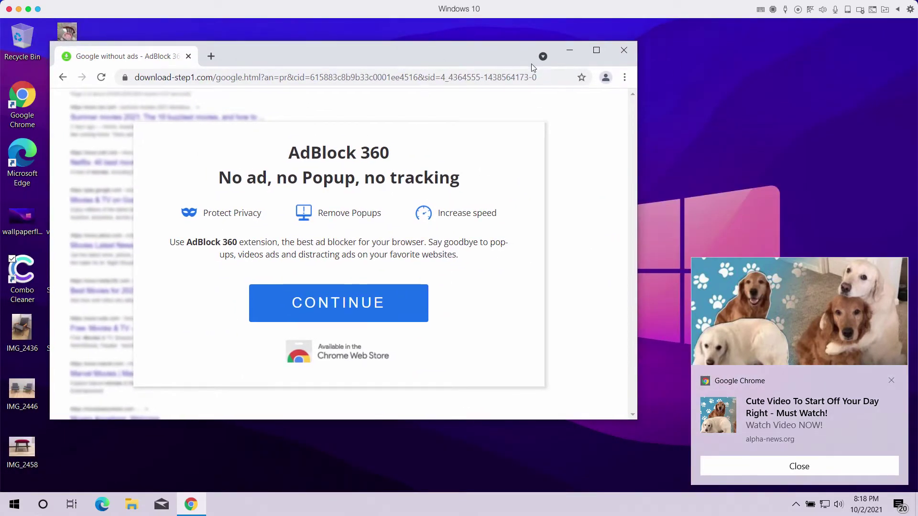
click(625, 77)
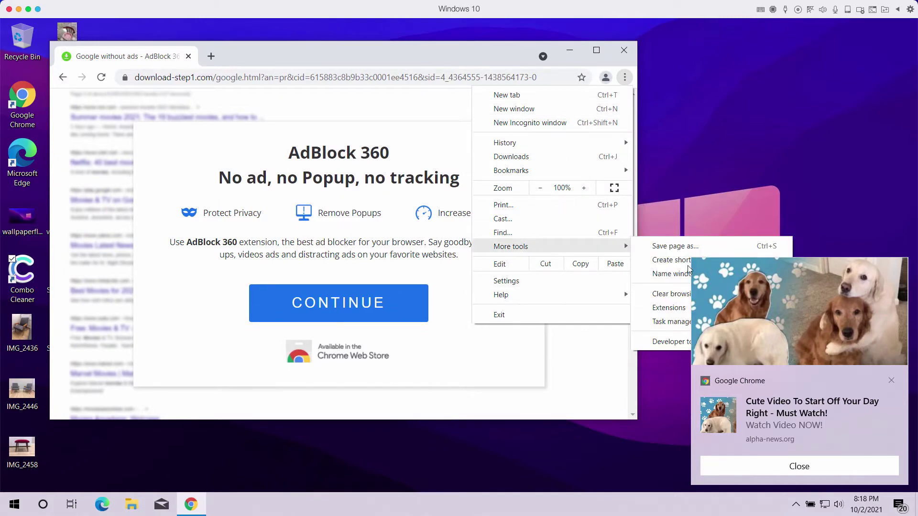
click(669, 307)
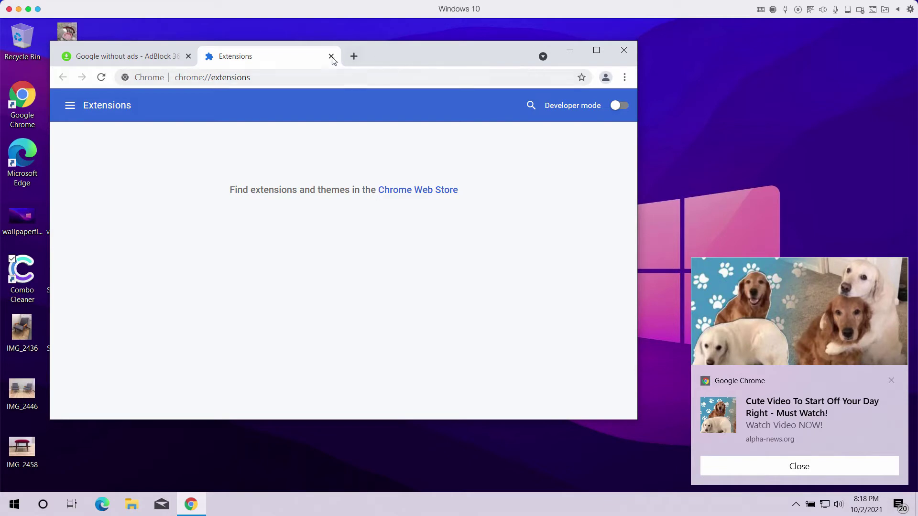
Go to combocleaner.com in the Chrome address bar
click(327, 78)
text(combocleaner.com)
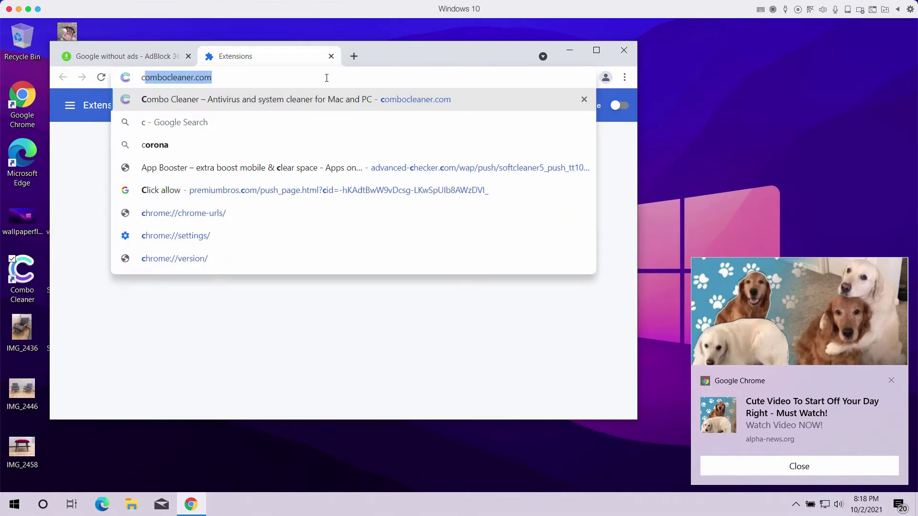
key(Return)
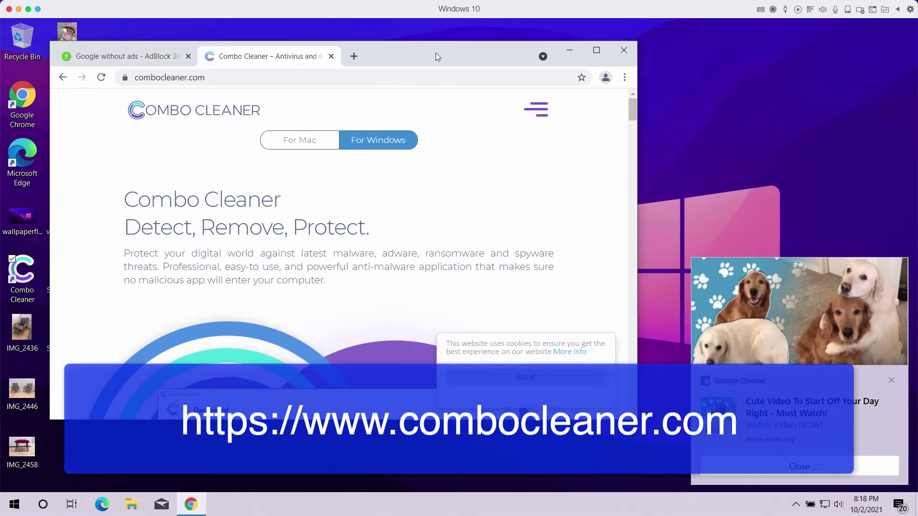
Minimize Chrome and select the Combo Cleaner shortcut on the desktop
drag(436, 54, 438, 66)
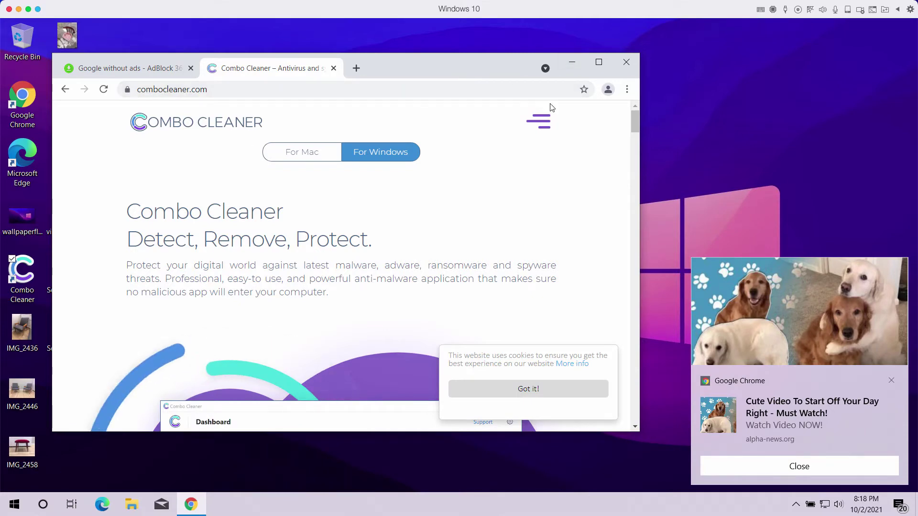
click(572, 62)
click(24, 283)
Launch Combo Cleaner from its desktop shortcut, bringing up the Dashboard and signature update
double_click(24, 283)
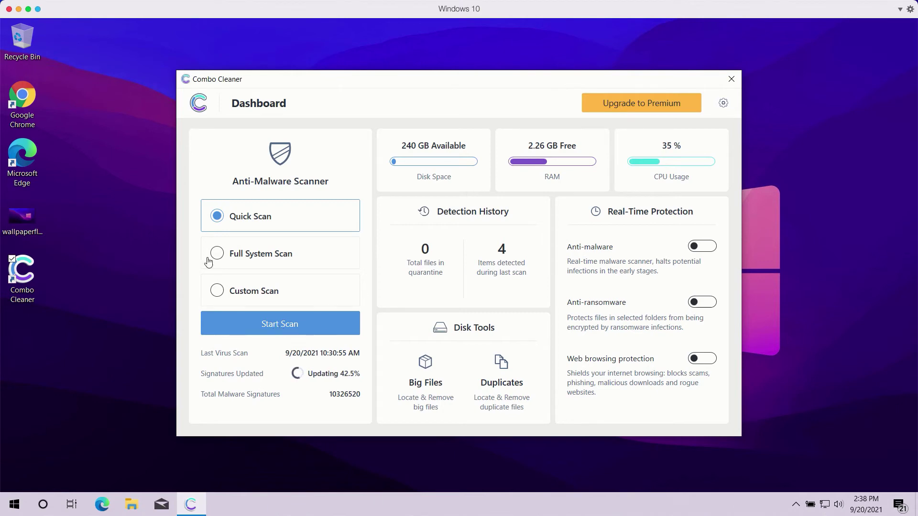
Start a Quick Scan from the Combo Cleaner Dashboard
click(278, 326)
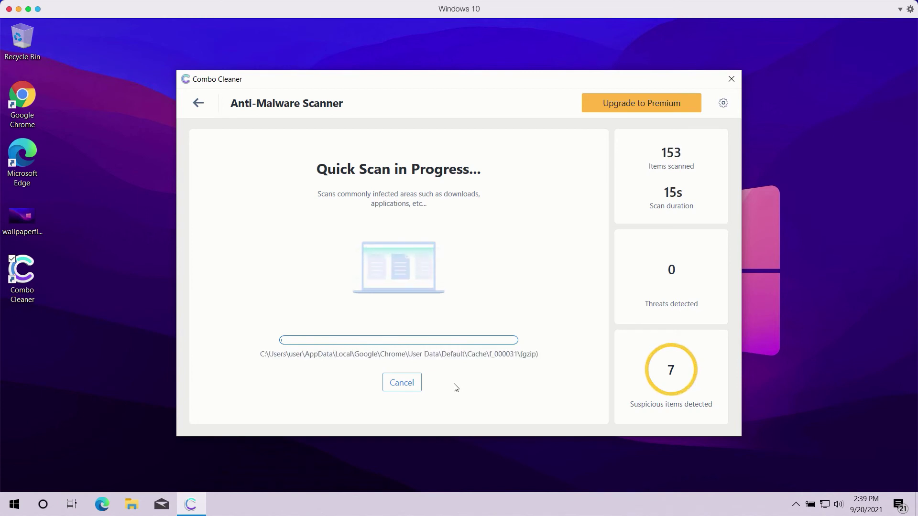
click(723, 103)
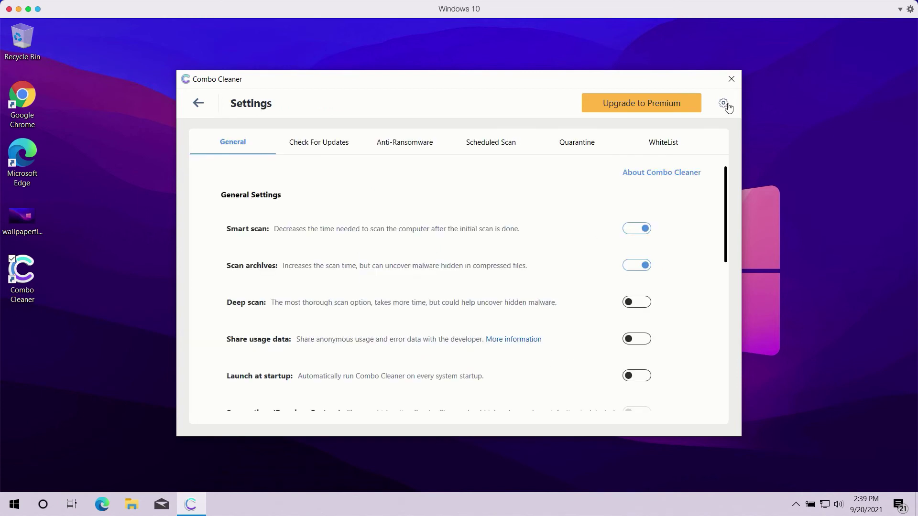
click(403, 148)
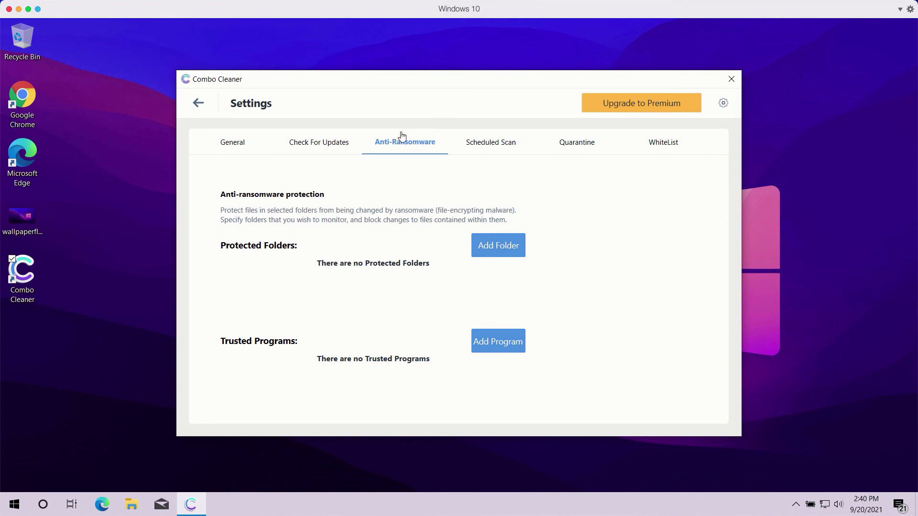
click(233, 151)
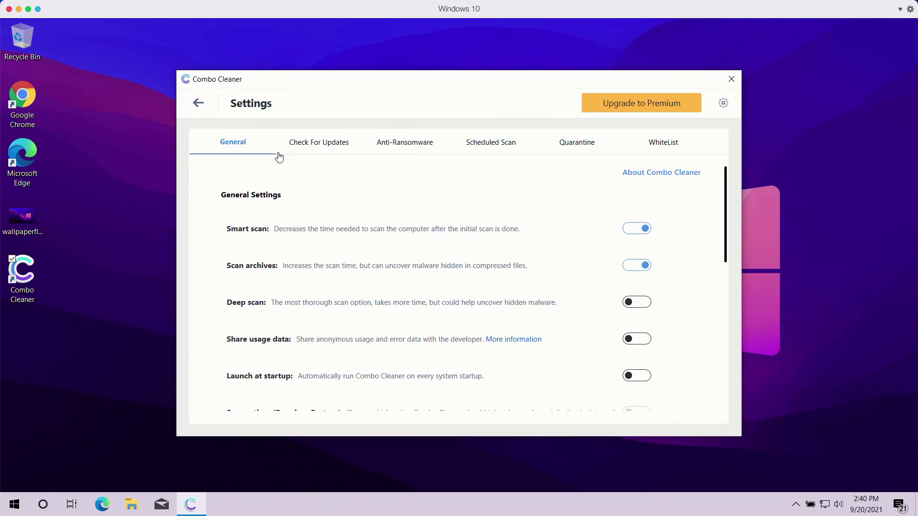
click(198, 103)
click(314, 322)
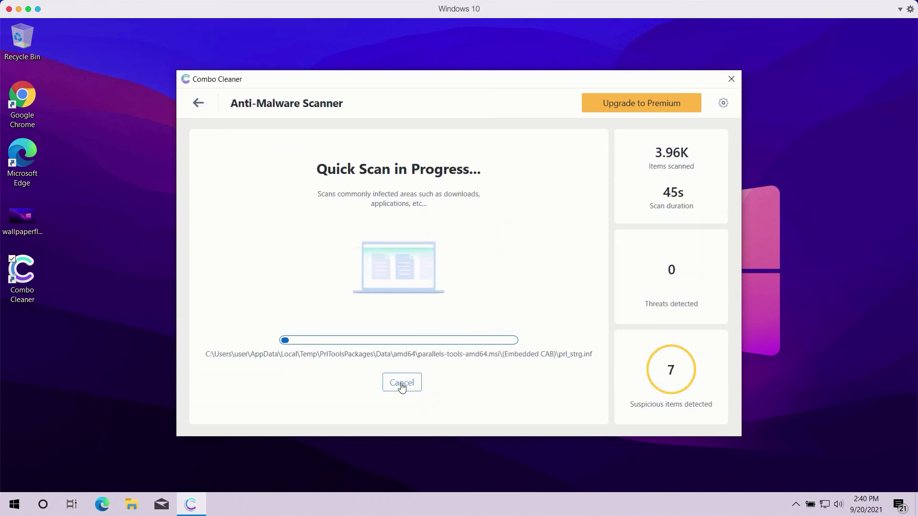
Request cancelling the quick scan, then answer No so it keeps running
click(397, 382)
click(501, 316)
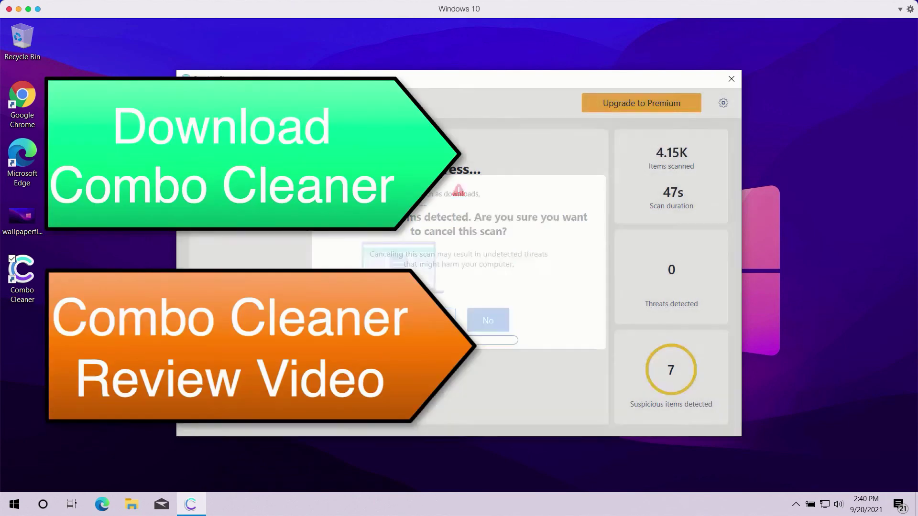